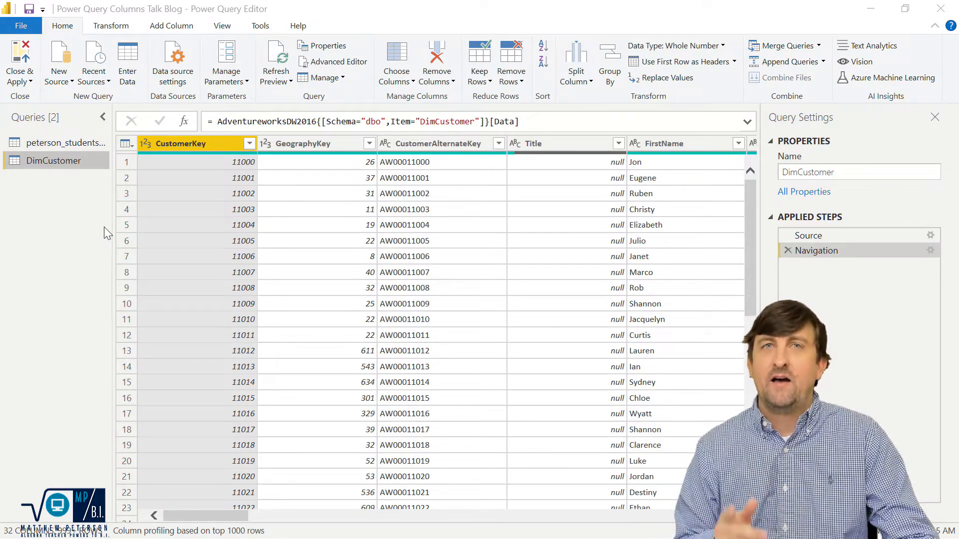
# Remove the GeographyKey and MiddleName columns from the DimCustomer query.
pyautogui.click(326, 146)
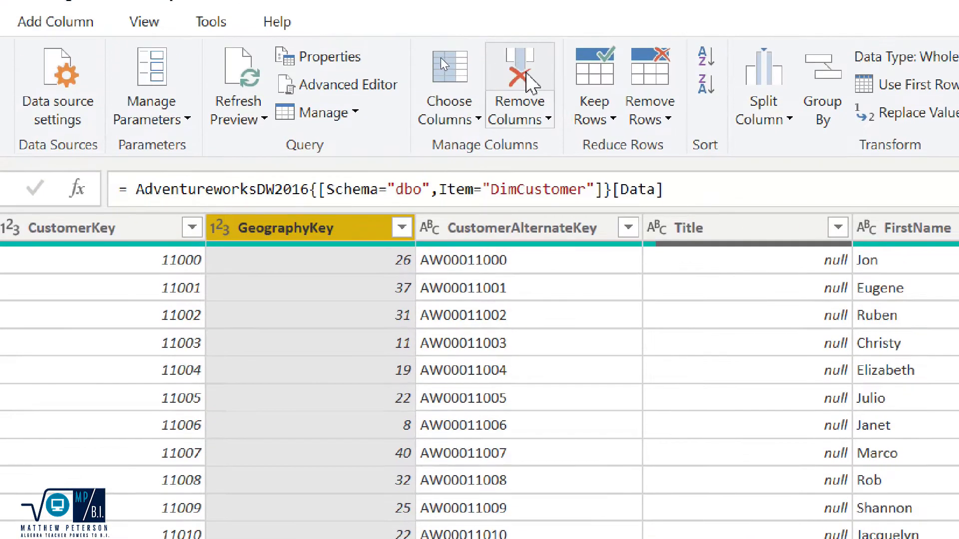
pyautogui.click(526, 70)
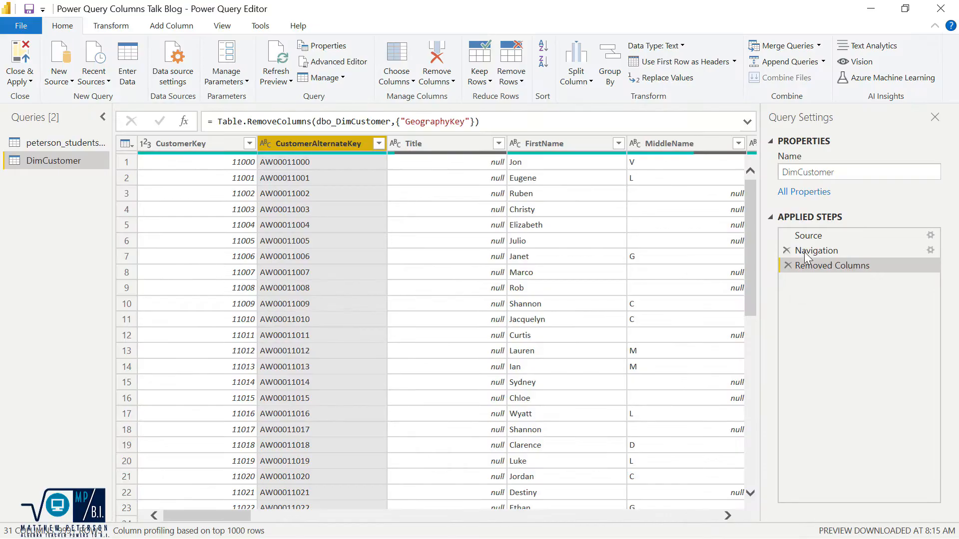
pyautogui.click(673, 147)
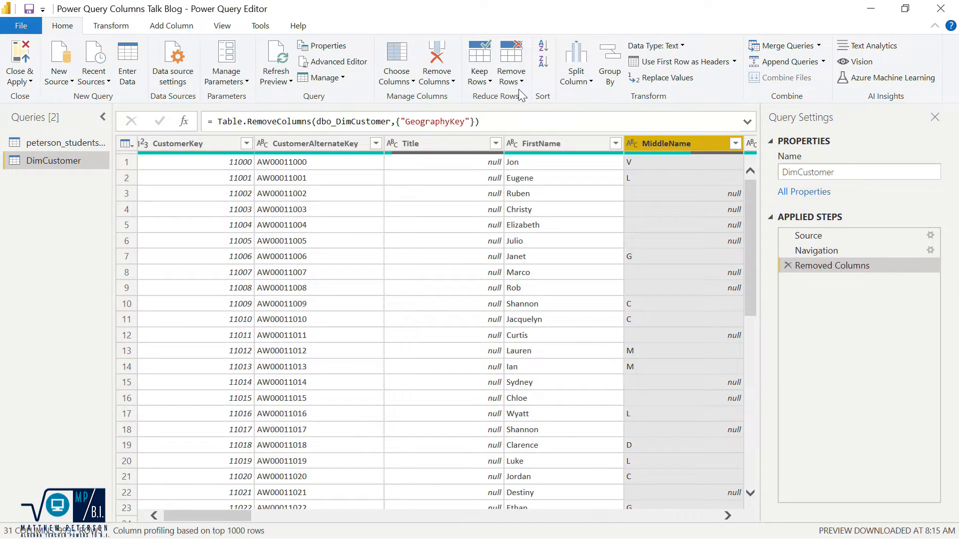
pyautogui.click(436, 61)
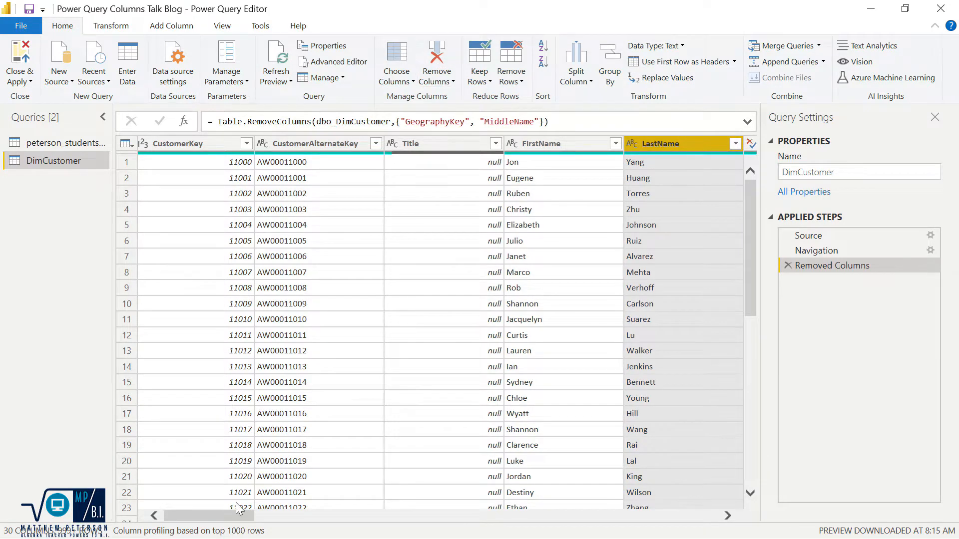
# Remove the EmailAddress column, and the Suffix and Gender columns together.
pyautogui.moveTo(232, 516); pyautogui.dragTo(367, 517)
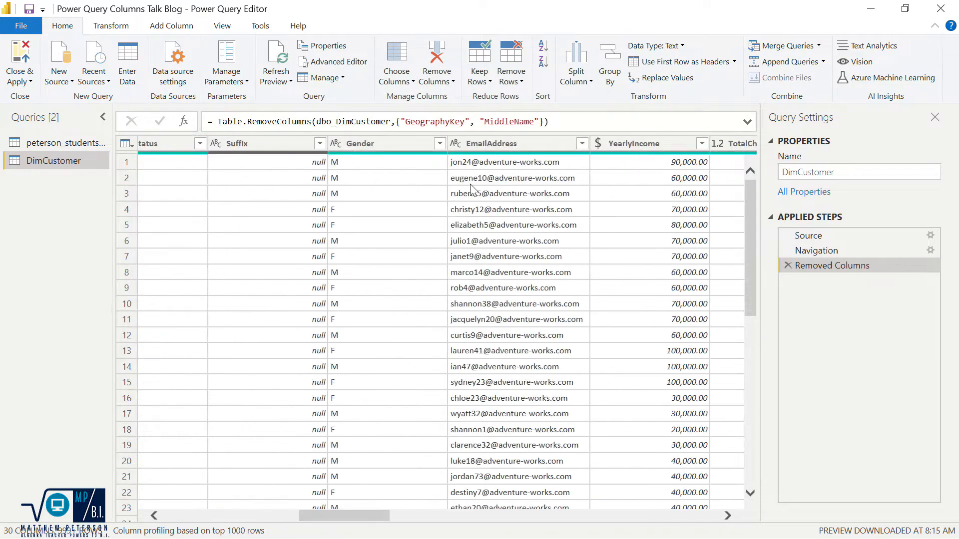
pyautogui.click(484, 142)
pyautogui.click(437, 61)
pyautogui.click(240, 143)
pyautogui.keyDown('ctrl'); pyautogui.click(358, 145); pyautogui.keyUp('ctrl')
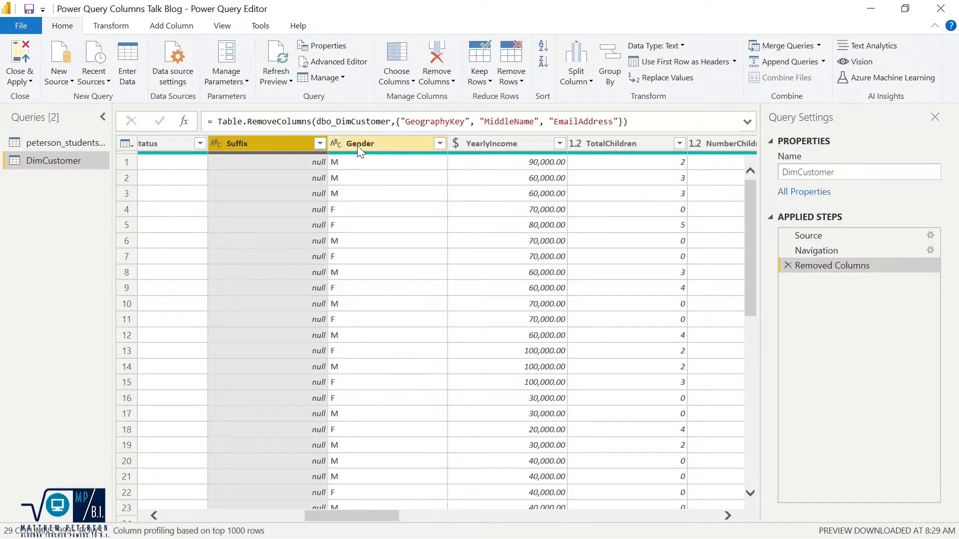
pyautogui.click(444, 65)
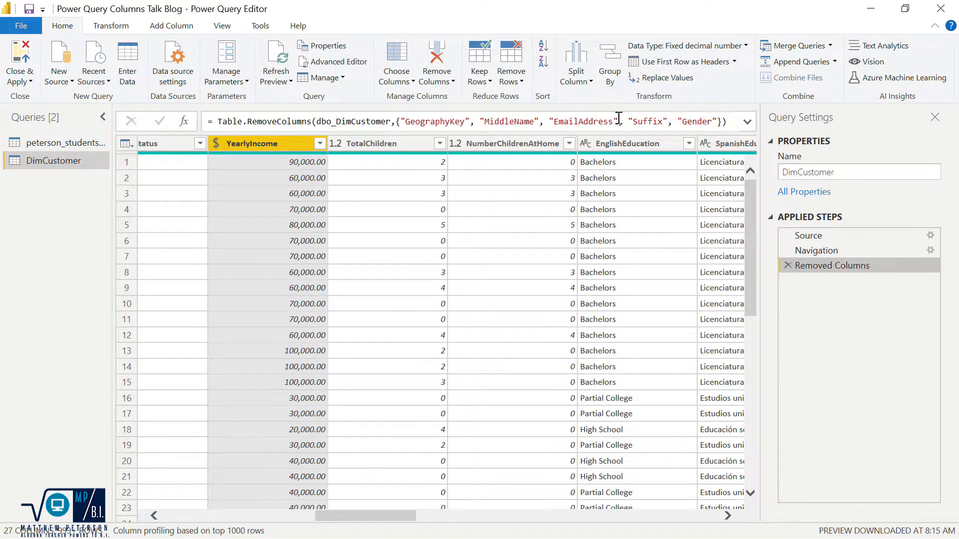
# Edit the step formula to delete "EmailAddress" from the list of removed columns.
pyautogui.moveTo(619, 121); pyautogui.dragTo(560, 121)
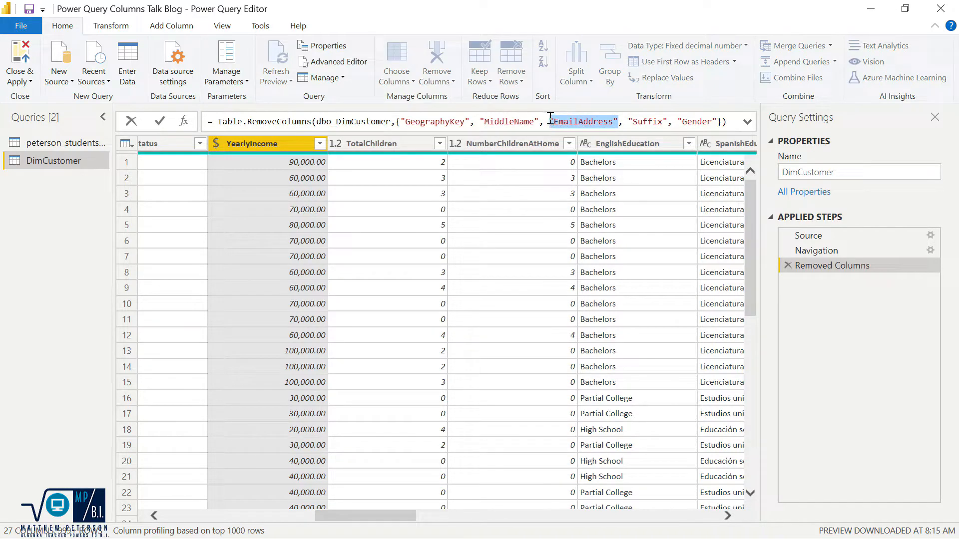
pyautogui.press('Delete')
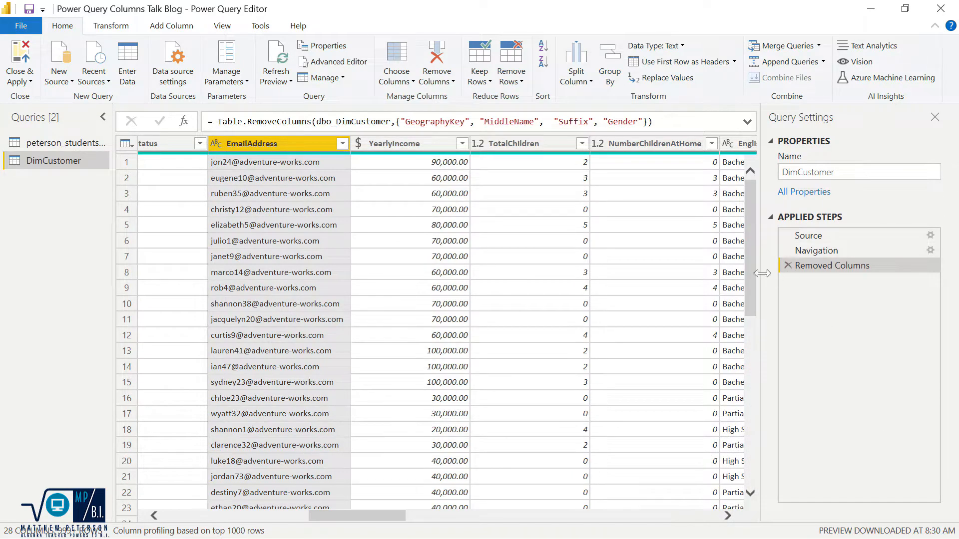
pyautogui.click(788, 266)
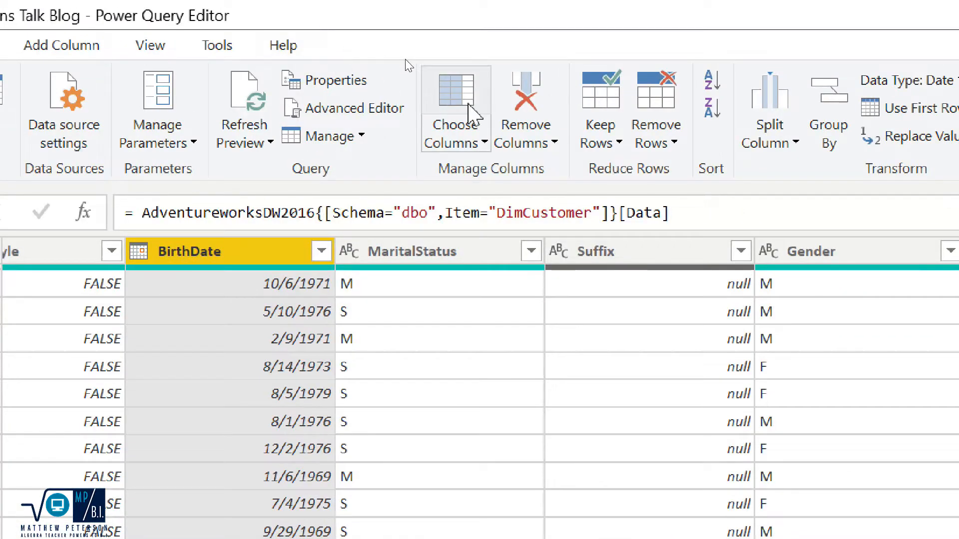
# Use Choose Columns to keep every column except Title, LastName, Gender and EmailAddress.
pyautogui.click(389, 50)
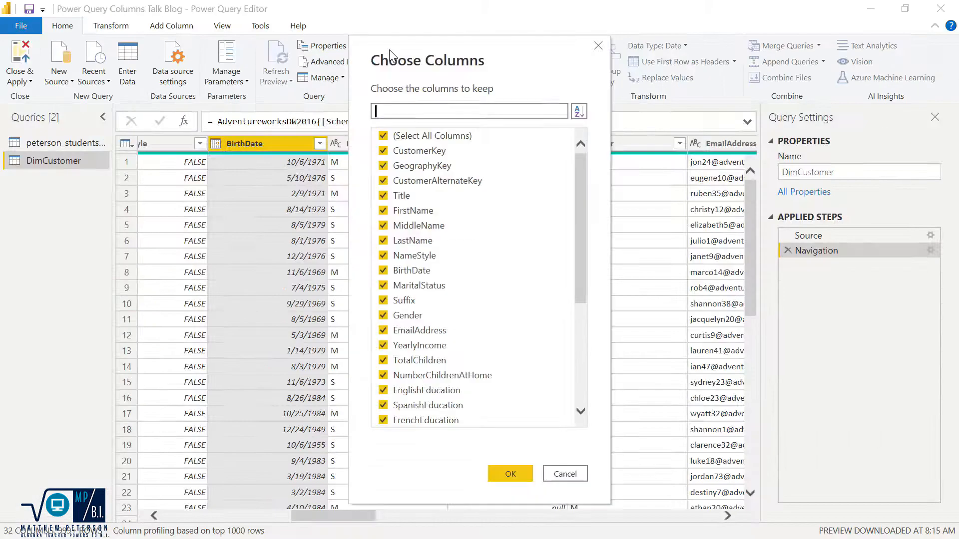
pyautogui.moveTo(581, 170); pyautogui.dragTo(585, 289)
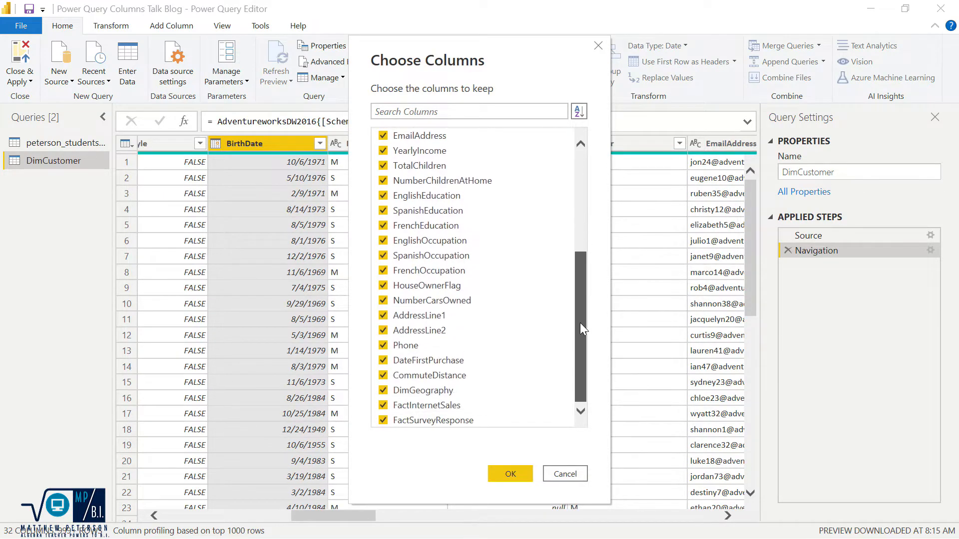
pyautogui.moveTo(580, 323); pyautogui.dragTo(555, 154)
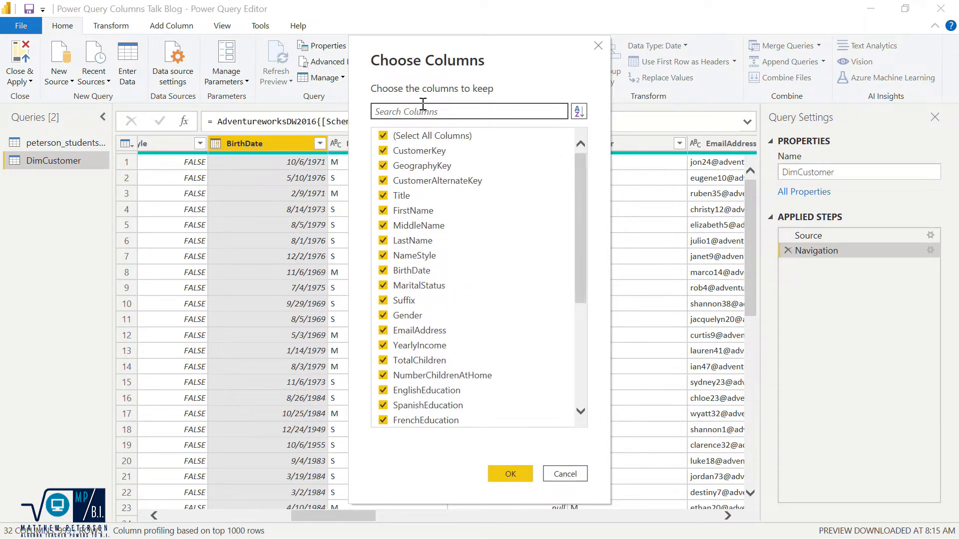
pyautogui.click(383, 195)
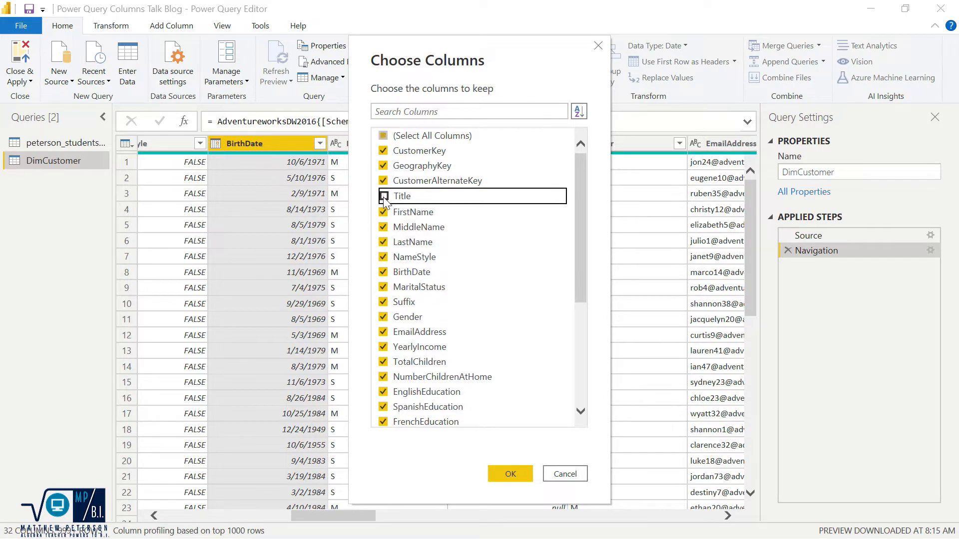
pyautogui.click(384, 242)
pyautogui.click(383, 317)
pyautogui.click(384, 331)
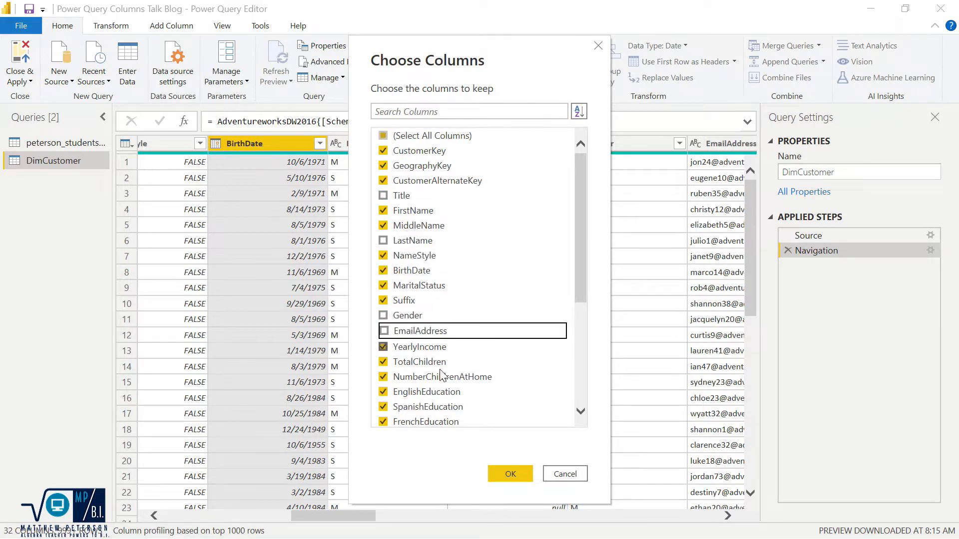
pyautogui.click(506, 474)
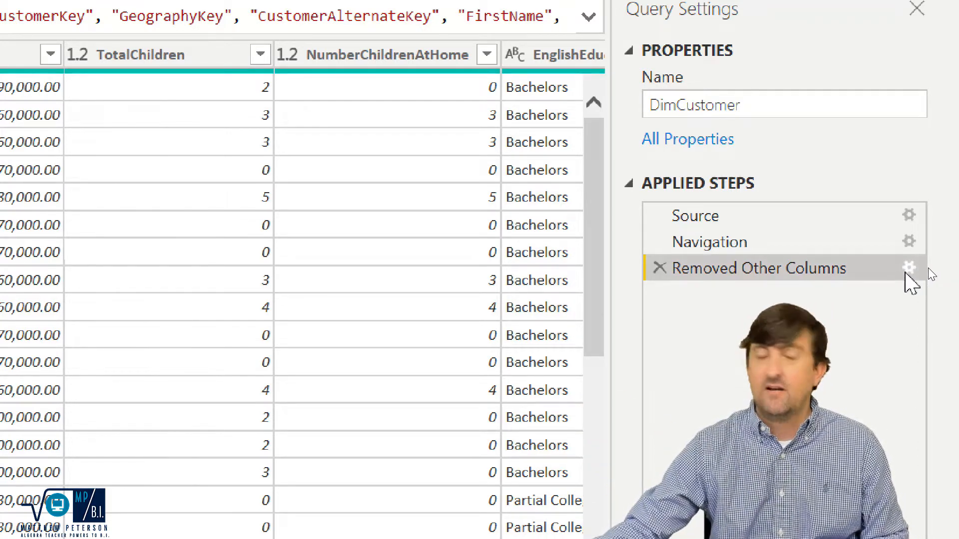
# Edit the Removed Other Columns step to keep EmailAddress and exclude the three Education columns found by searching "educatio".
pyautogui.click(908, 268)
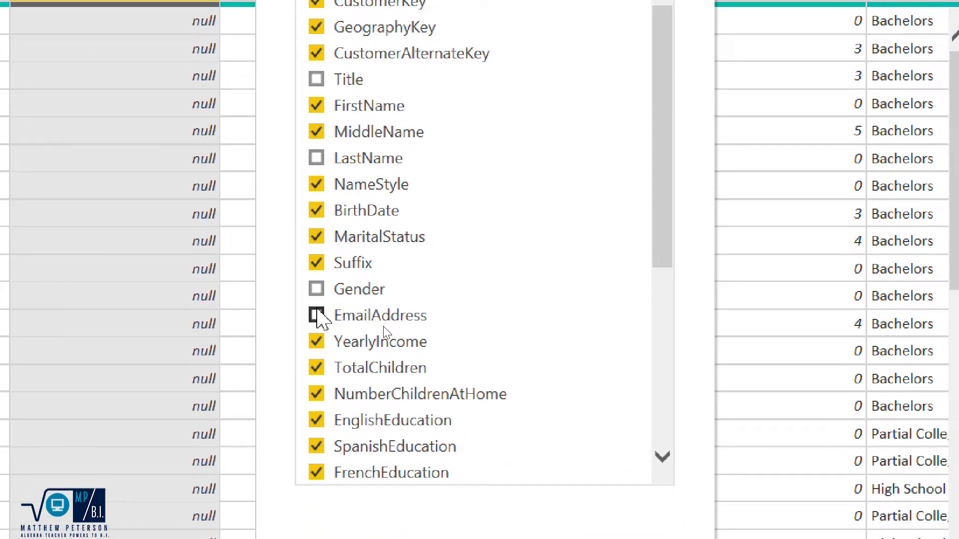
pyautogui.click(317, 314)
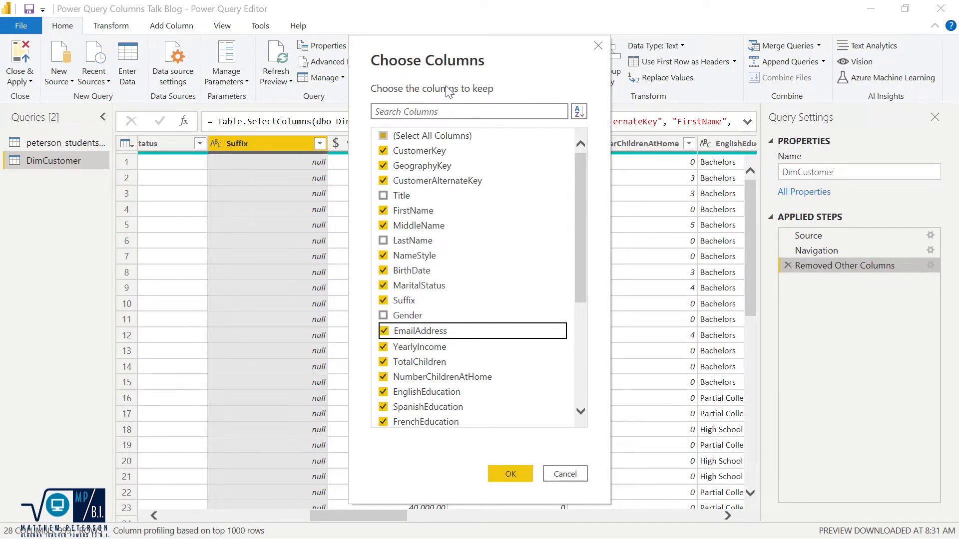
pyautogui.click(447, 110)
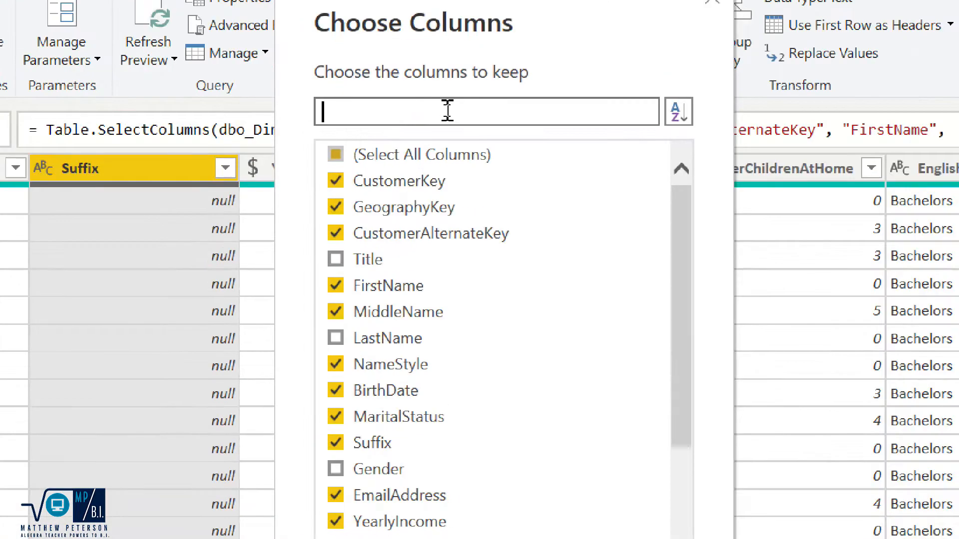
pyautogui.write('ducatio')
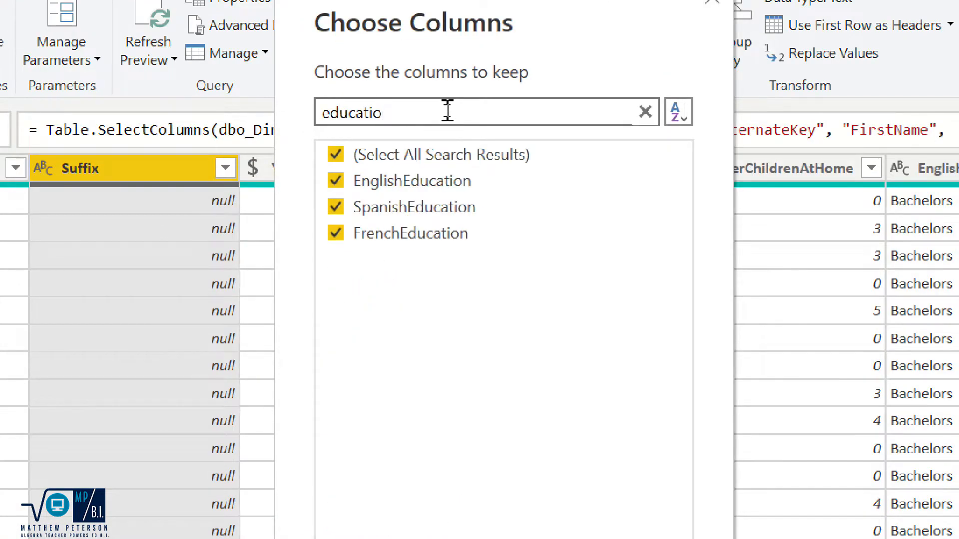
pyautogui.click(335, 181)
pyautogui.click(338, 209)
pyautogui.click(336, 235)
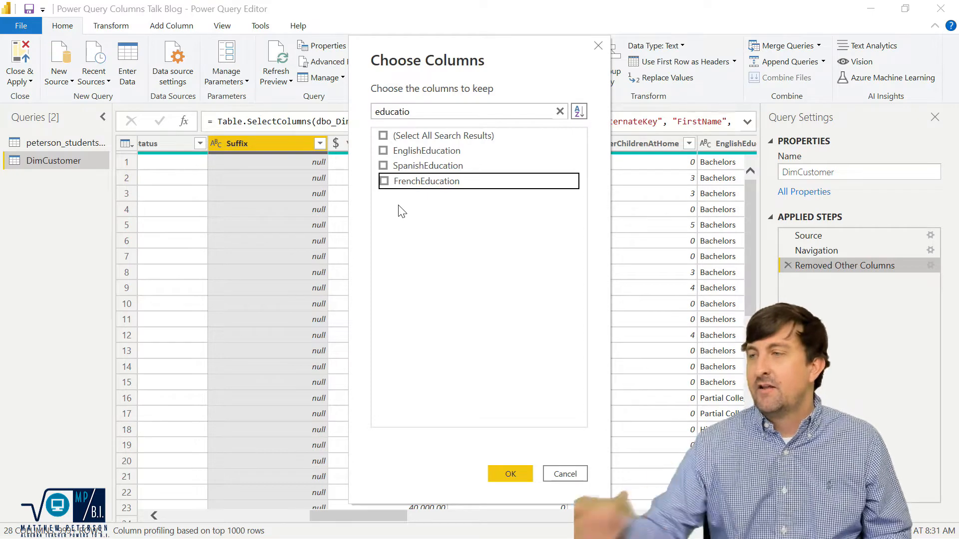
pyautogui.click(516, 474)
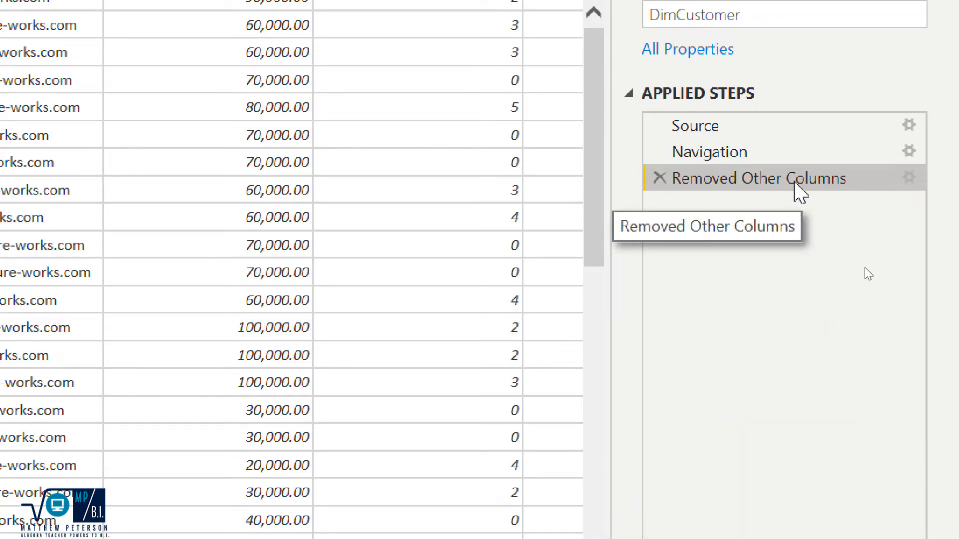
# Rename the step to Removed Other Columns (ColumnNames).
pyautogui.rightClick(795, 184)
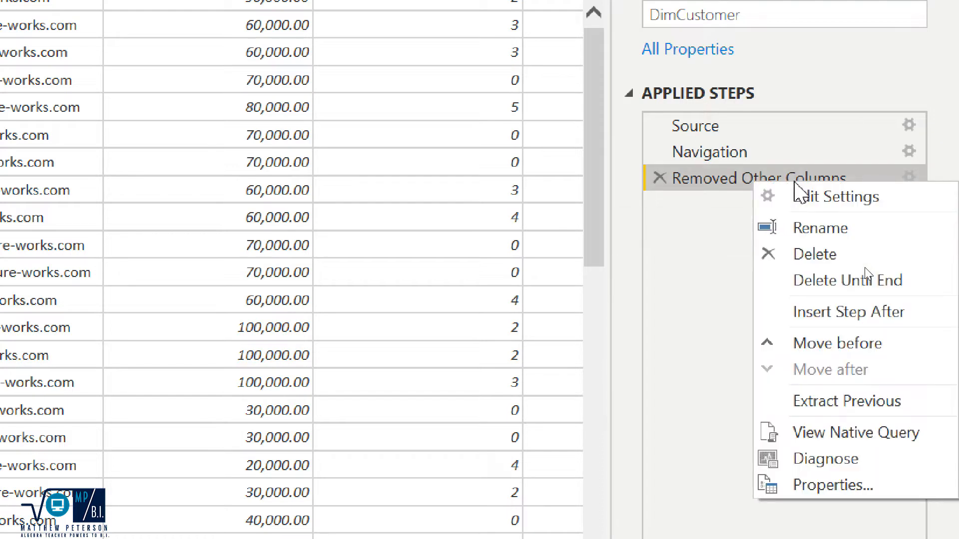
pyautogui.click(812, 228)
pyautogui.click(858, 177)
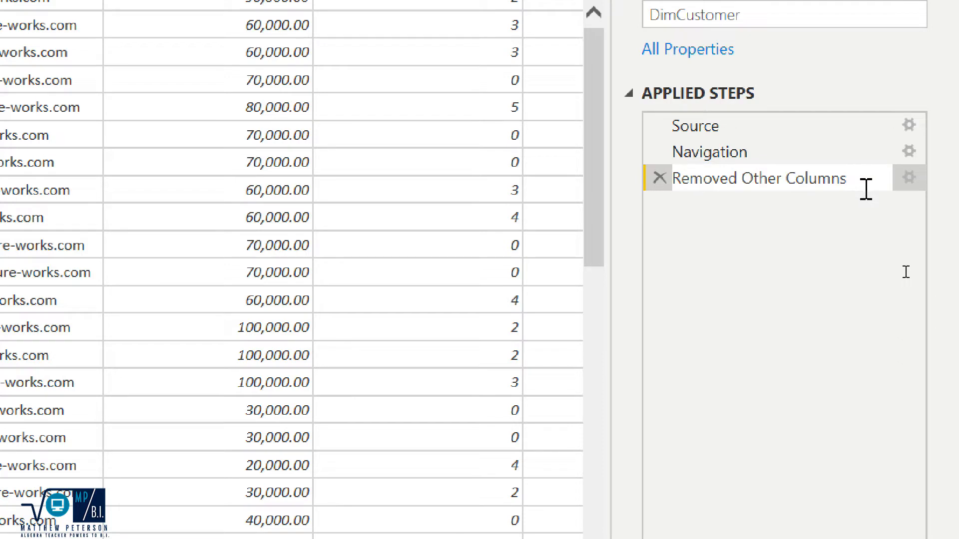
pyautogui.write('(Collumn')
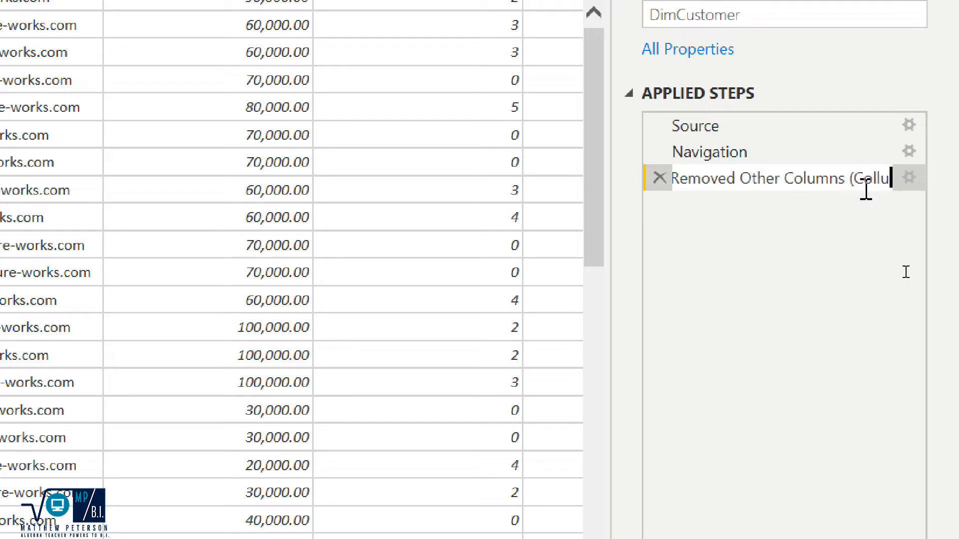
pyautogui.press('BackSpace')
pyautogui.press('BackSpace')
pyautogui.press('BackSpace')
pyautogui.press('BackSpace')
pyautogui.write('umnNames)')
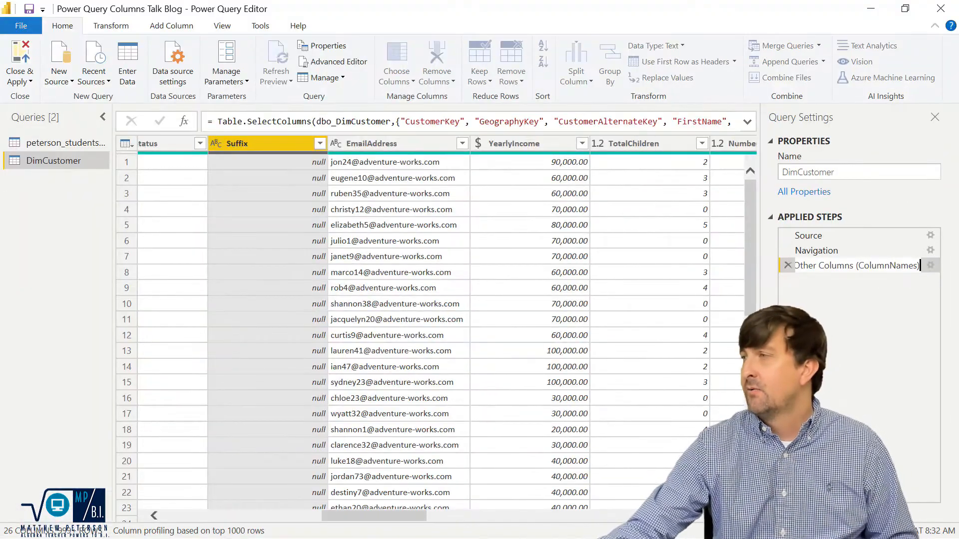
pyautogui.click(831, 312)
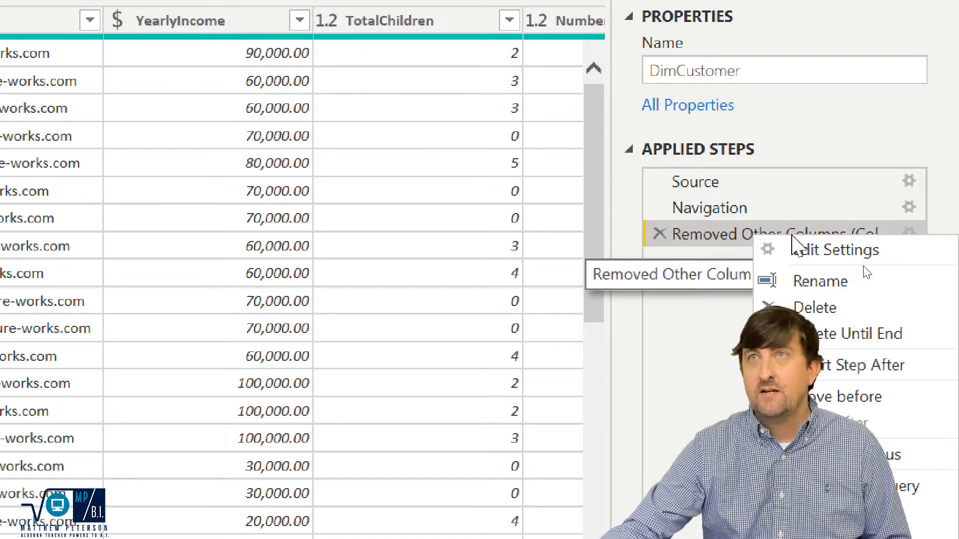
# Give the step the description "Add in a great description of what was going on" in its properties.
pyautogui.rightClick(755, 235)
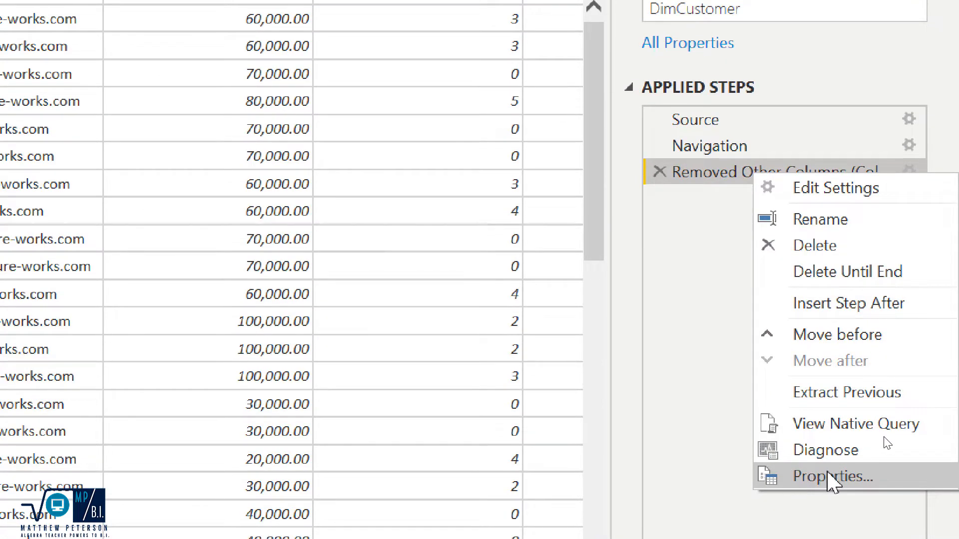
pyautogui.click(823, 476)
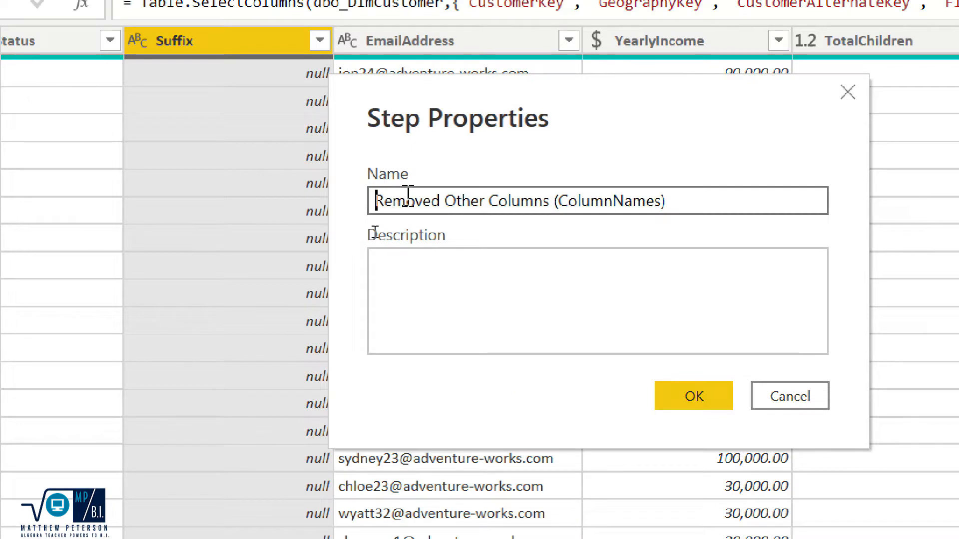
pyautogui.click(469, 264)
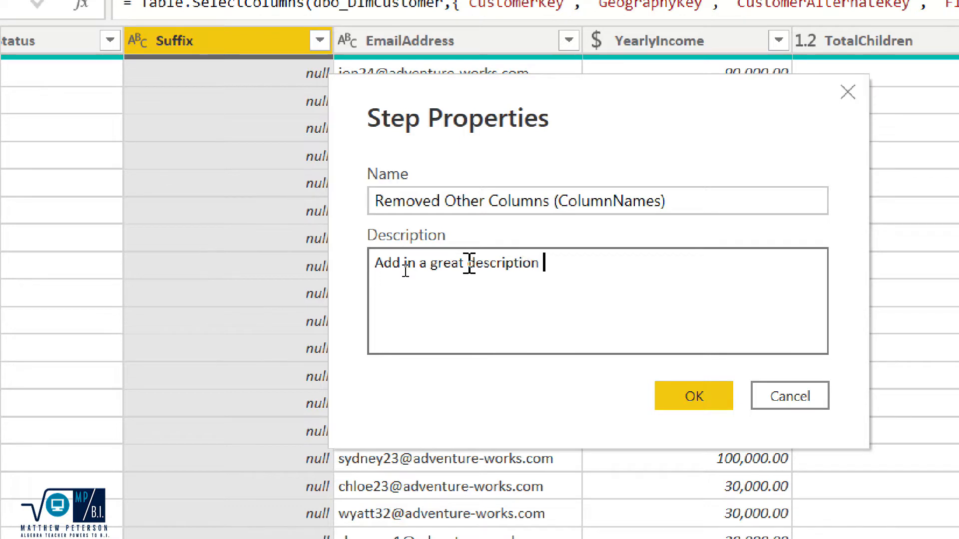
pyautogui.write('Add in a great description of what was goign on')
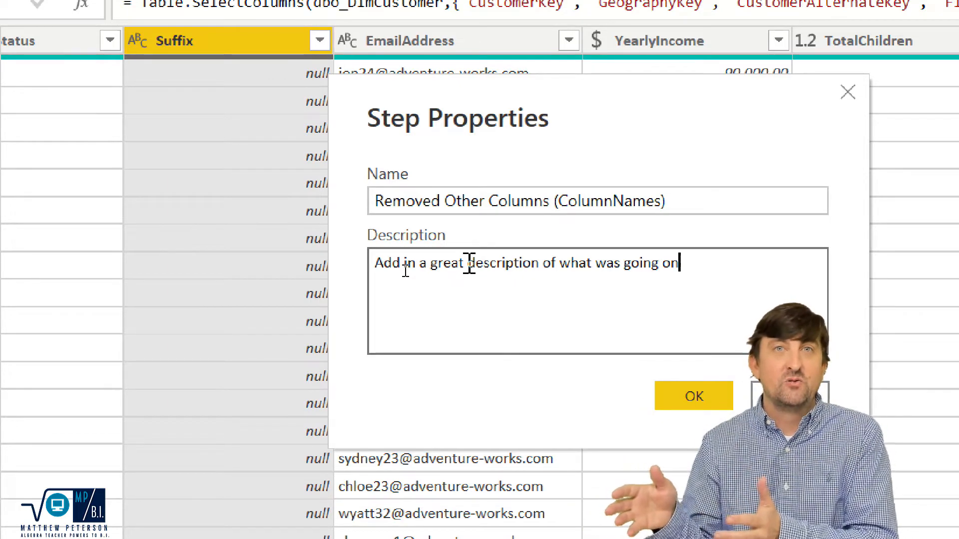
pyautogui.click(685, 399)
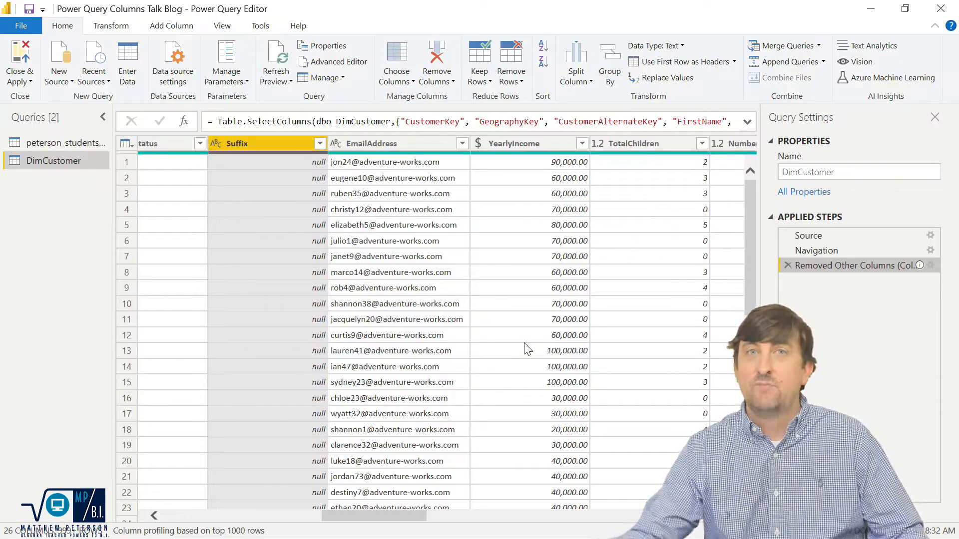
# Reopen the step's properties to review its name and description.
pyautogui.moveTo(919, 268)
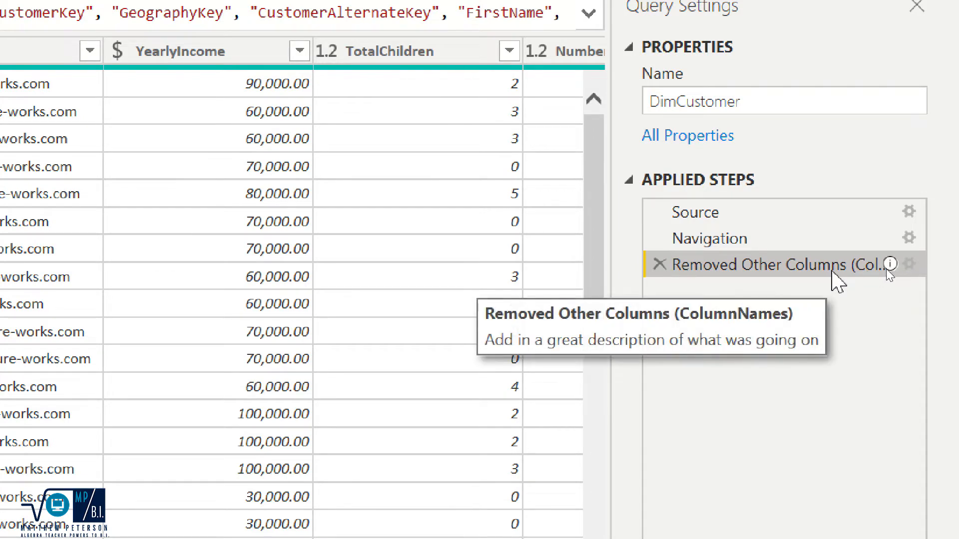
pyautogui.rightClick(833, 269)
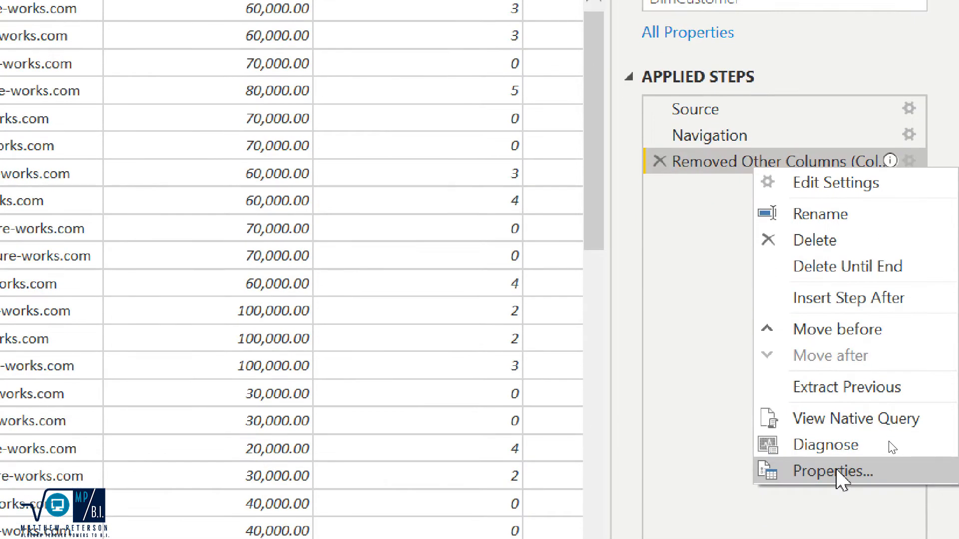
pyautogui.click(837, 472)
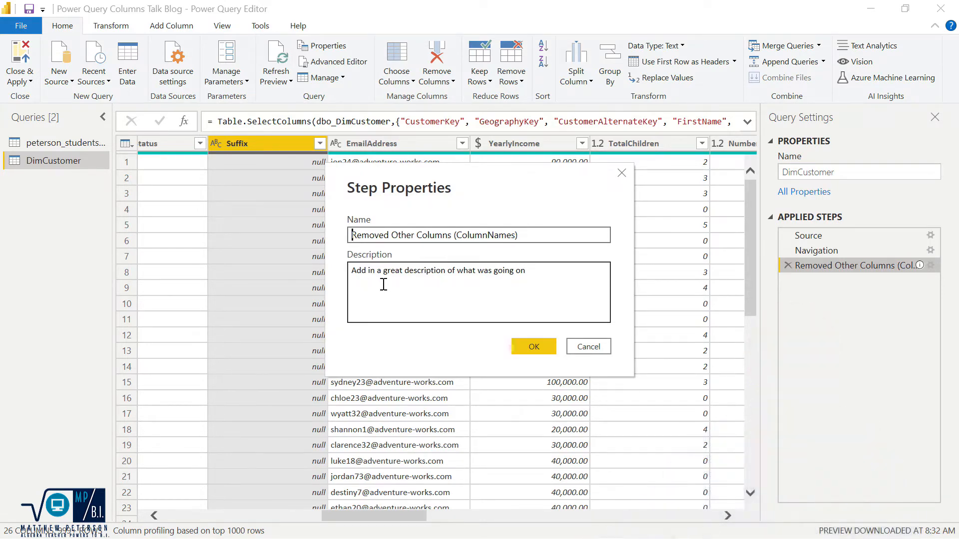
# Close the step properties, open the peterson_studentscorelog query and jump to the asyncoperation.statuscode column via Go to Column searching "asy".
pyautogui.click(544, 345)
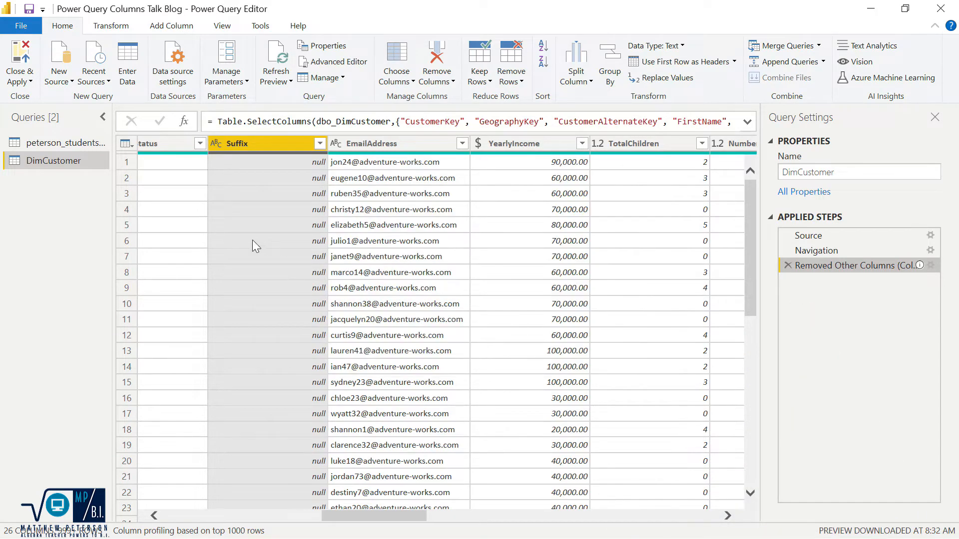
pyautogui.click(50, 143)
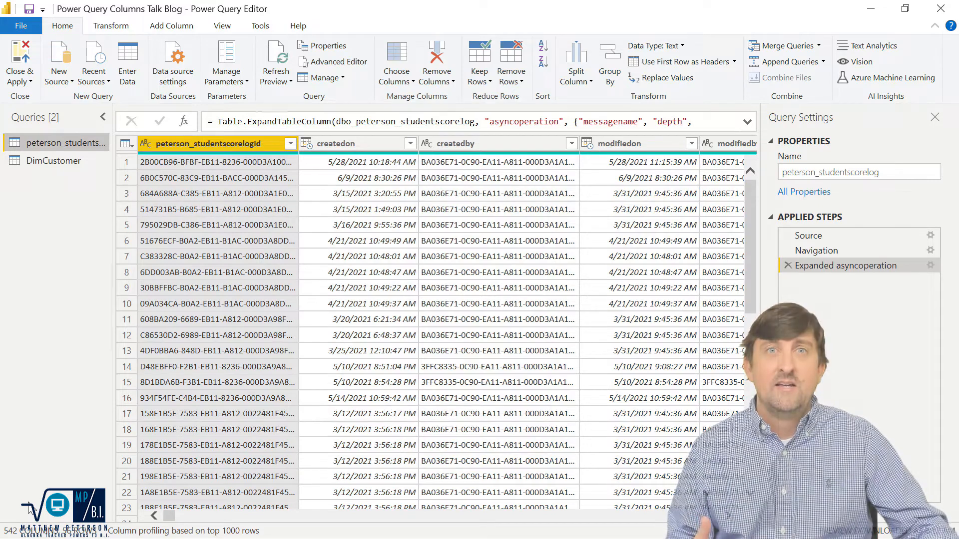
pyautogui.moveTo(172, 517)
pyautogui.mouseDown()
pyautogui.moveTo(213, 521)
pyautogui.moveTo(162, 518)
pyautogui.mouseUp()
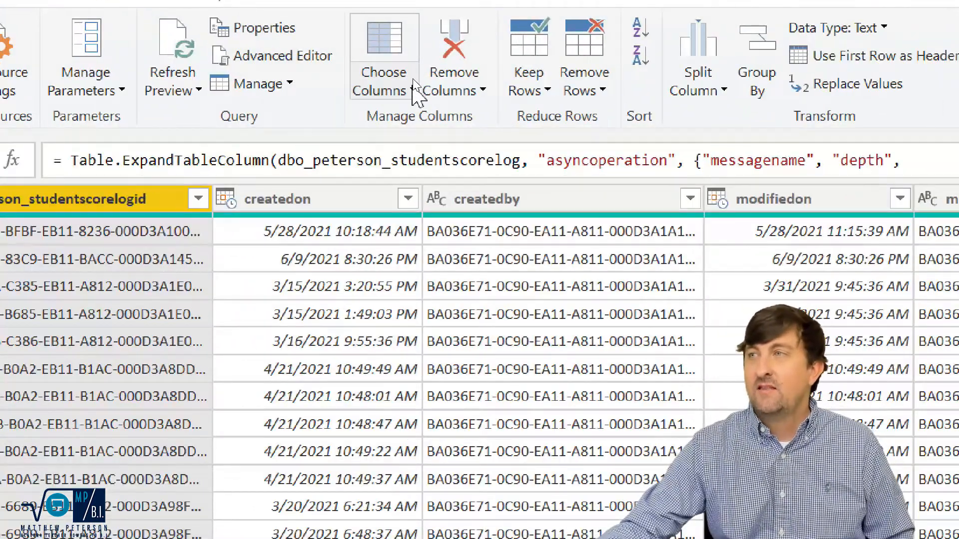
pyautogui.click(413, 76)
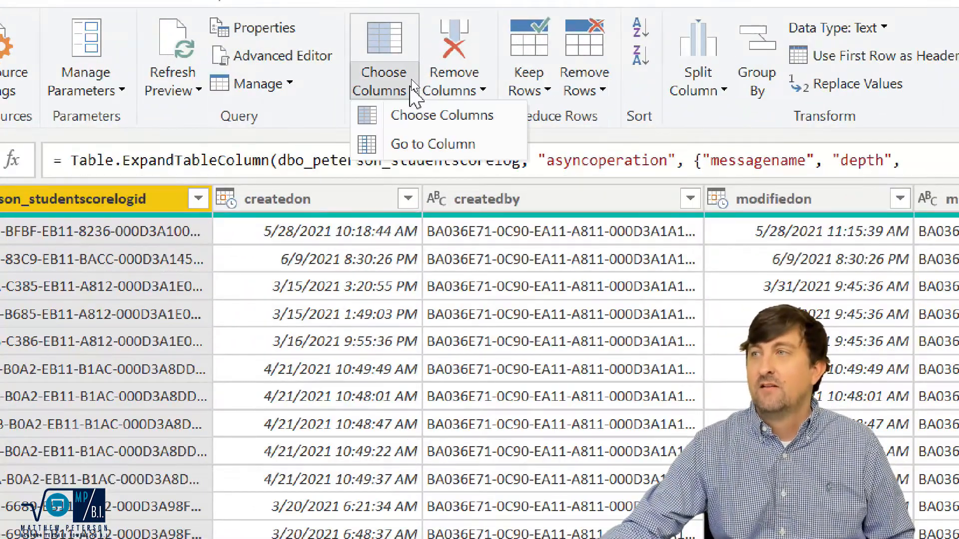
pyautogui.click(439, 146)
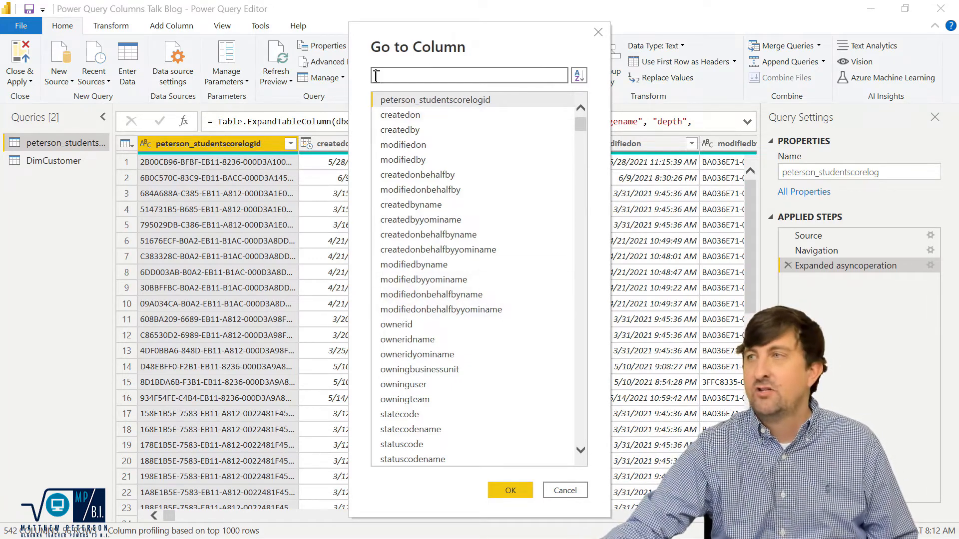
pyautogui.write('asy')
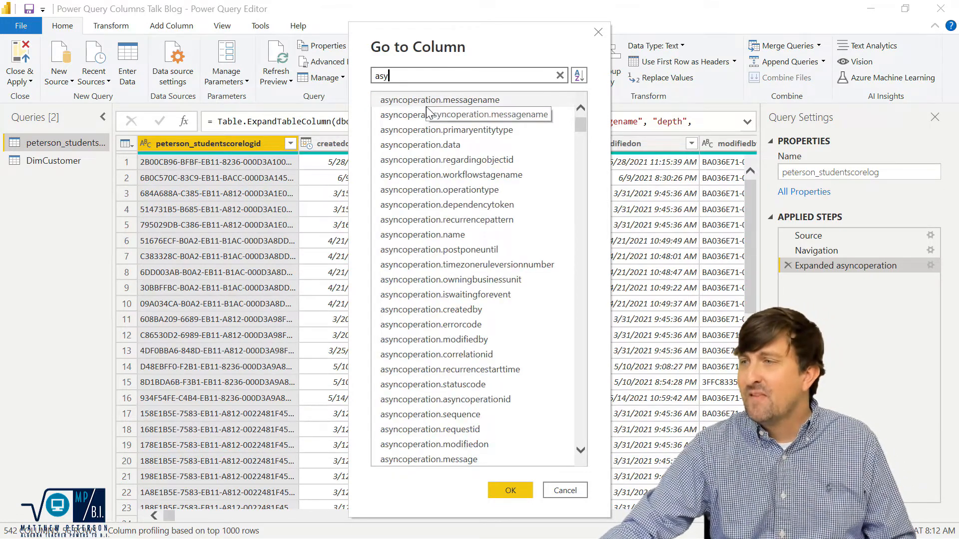
pyautogui.click(418, 389)
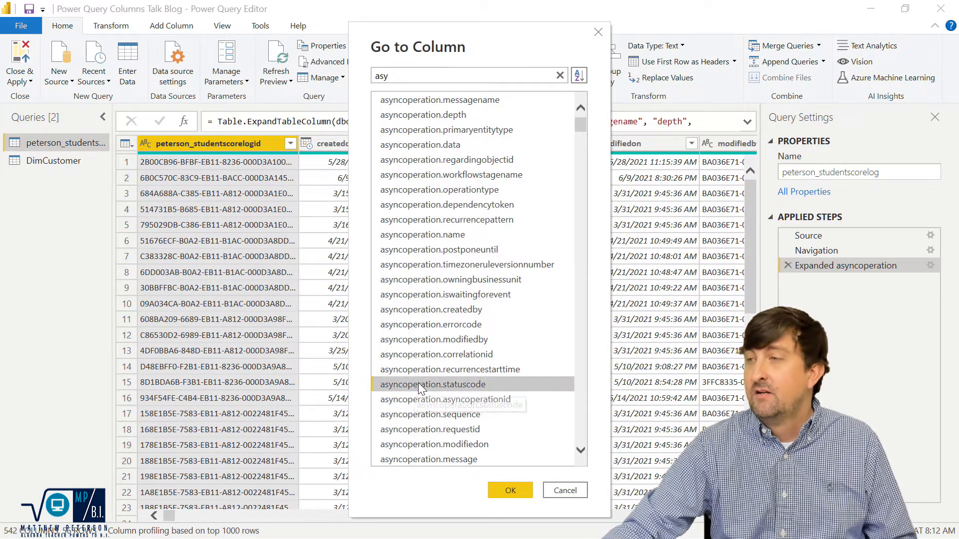
pyautogui.click(520, 493)
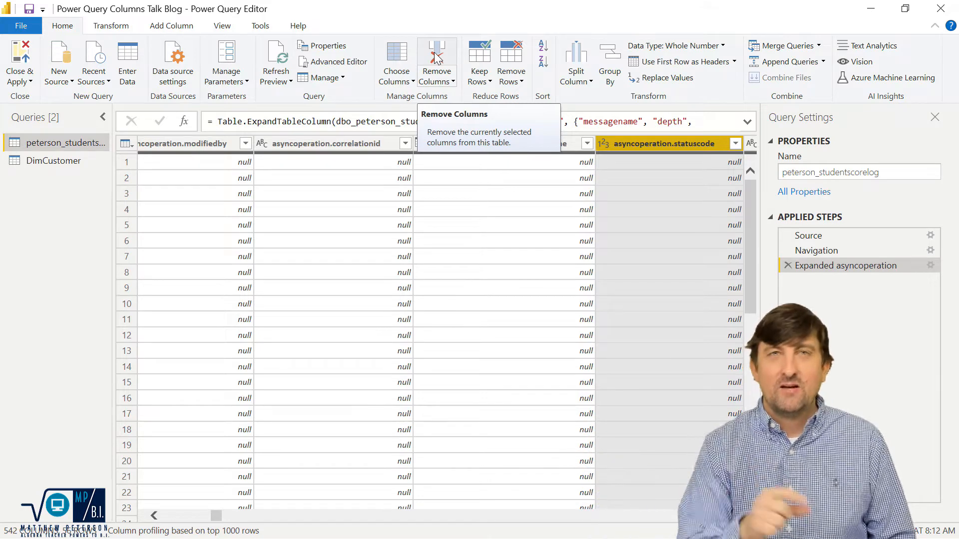
# Keep only the asyncoperation.modifiedby, correlationid, recurrencestarttime and statuscode columns by removing all other columns.
pyautogui.click(195, 143)
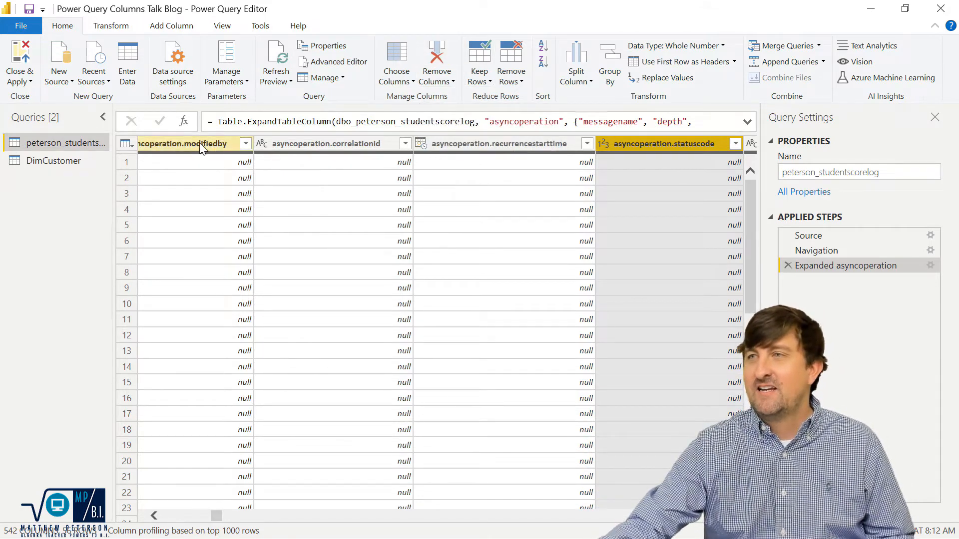
pyautogui.click(332, 144)
pyautogui.keyDown('shift'); pyautogui.click(531, 143); pyautogui.keyUp('shift')
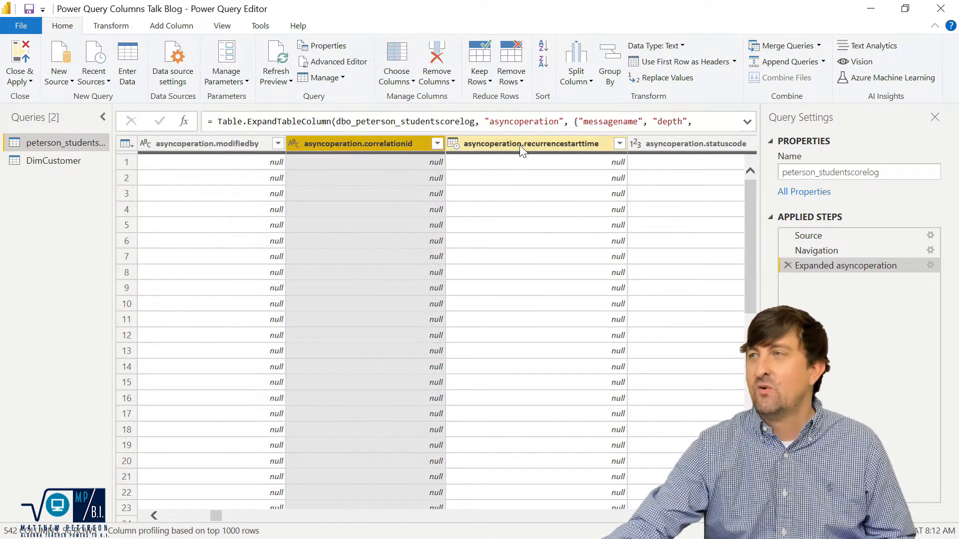
pyautogui.keyDown('shift'); pyautogui.click(659, 142); pyautogui.keyUp('shift')
pyautogui.keyDown('ctrl'); pyautogui.click(201, 144); pyautogui.keyUp('ctrl')
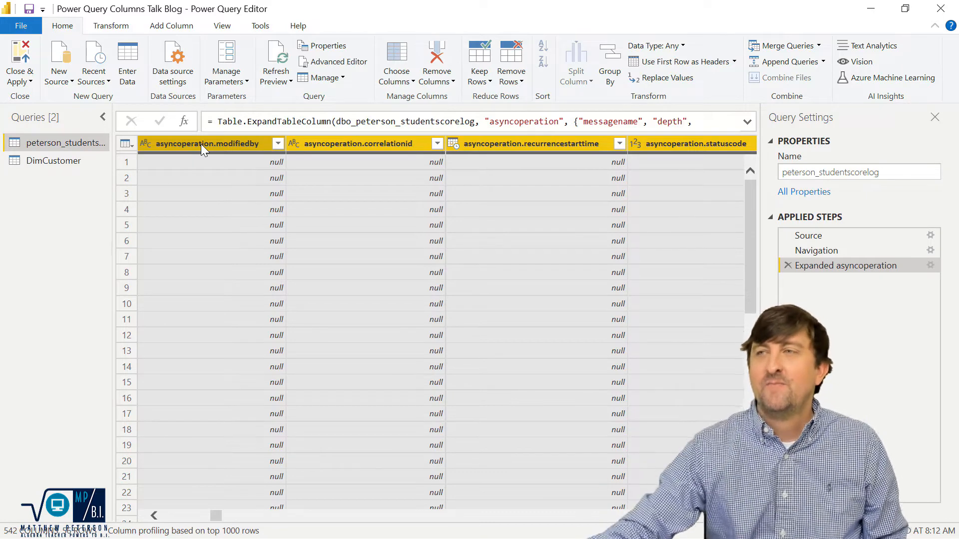
pyautogui.click(451, 84)
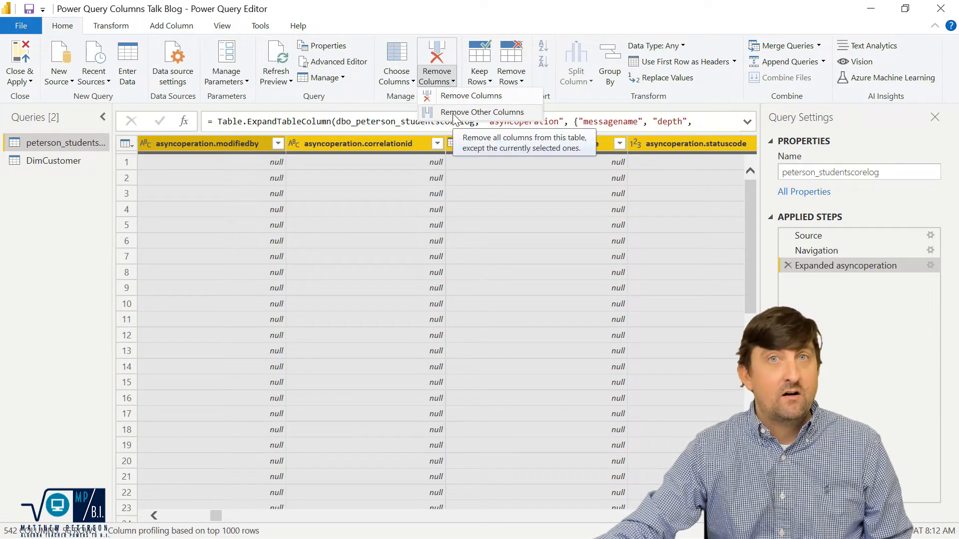
pyautogui.rightClick(333, 145)
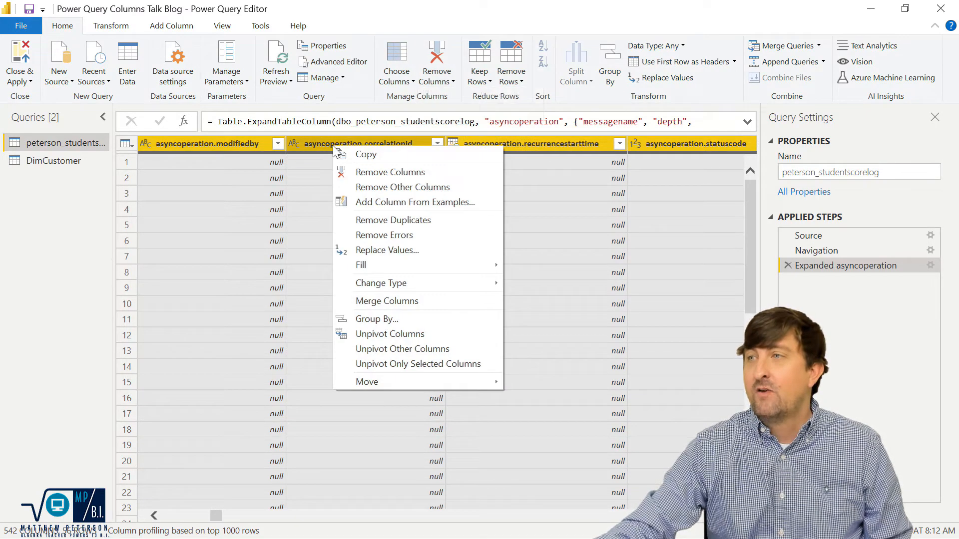
pyautogui.click(386, 187)
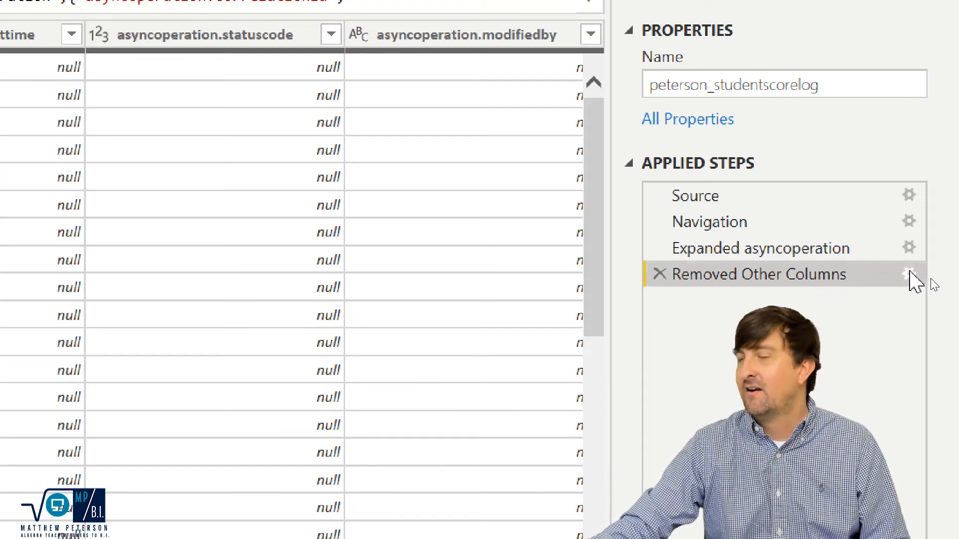
# Open the settings of the Removed Other Columns step.
pyautogui.click(909, 275)
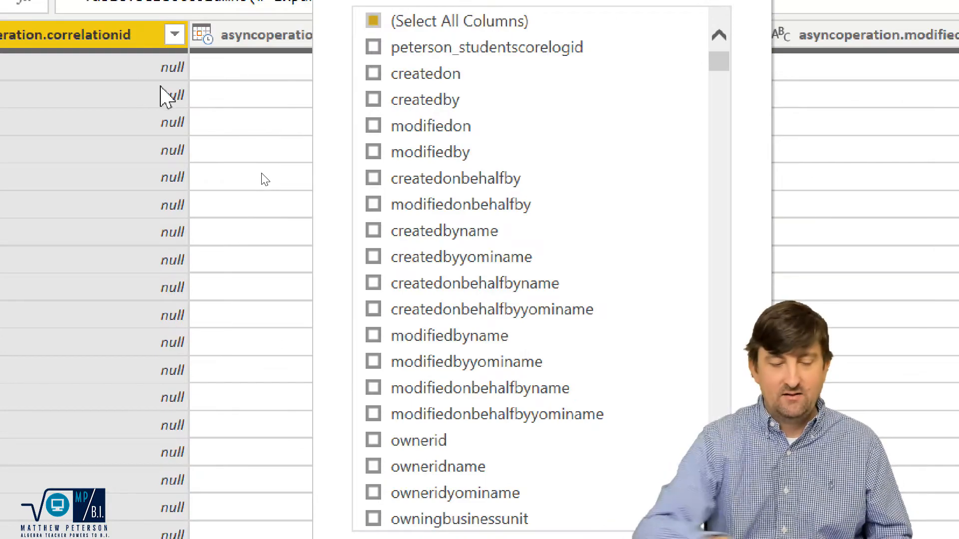